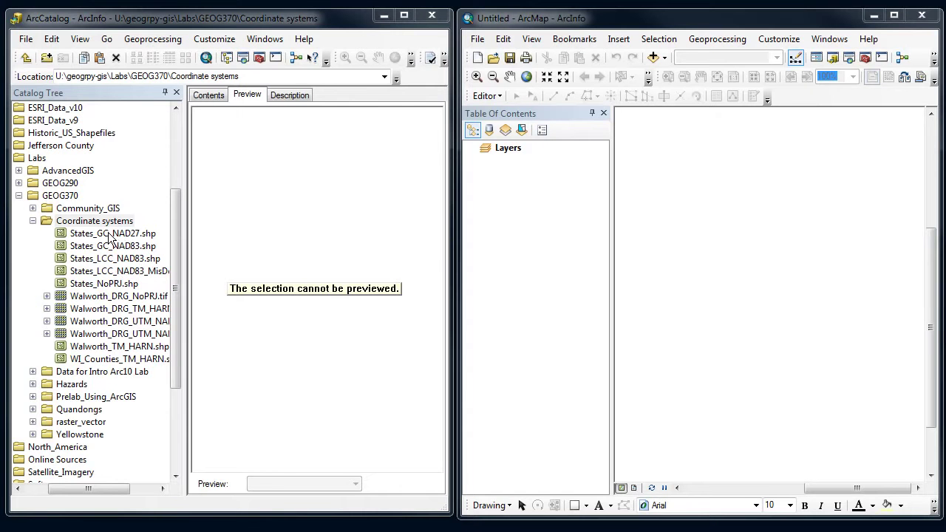
- In ArcMap, check that the data frame's coordinate system is No projection, then cancel
{"action": "left_click", "coordinate": [627, 25]}
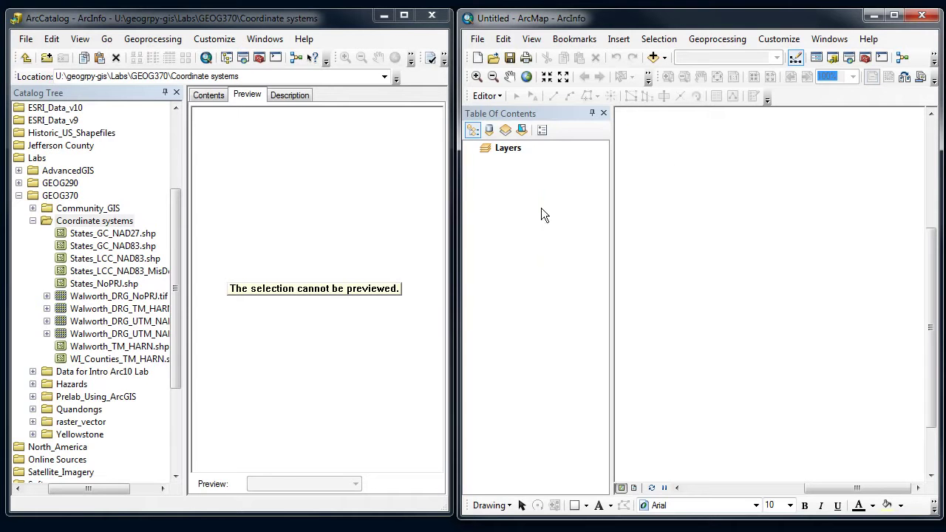
{"action": "right_click", "coordinate": [698, 236]}
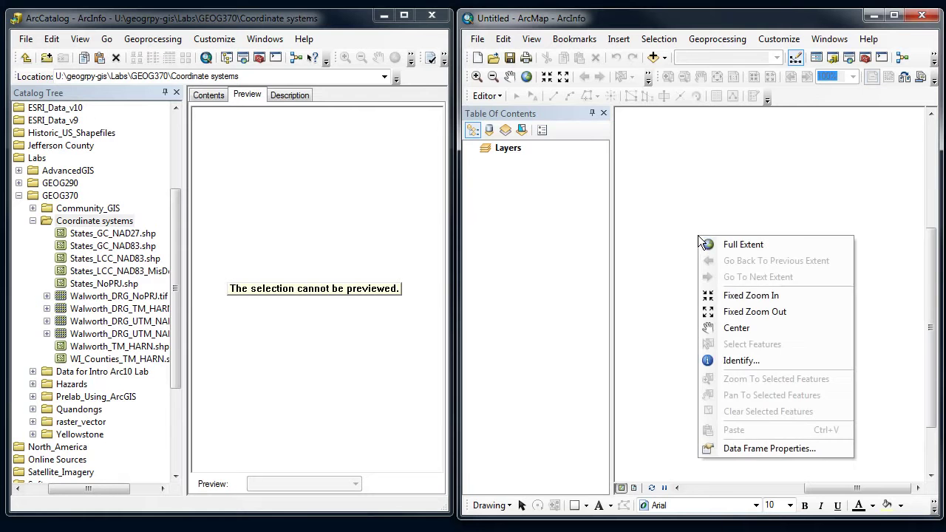
{"action": "left_click", "coordinate": [760, 450]}
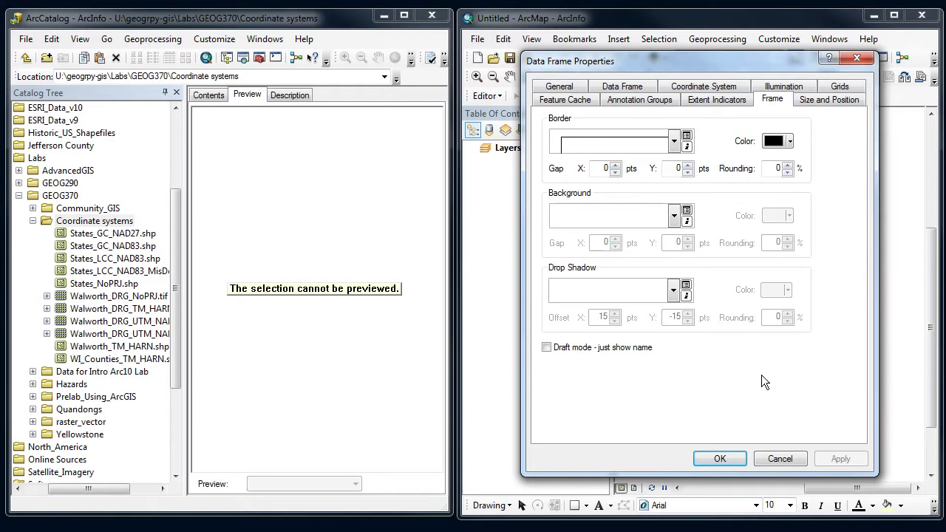
{"action": "left_click", "coordinate": [716, 87]}
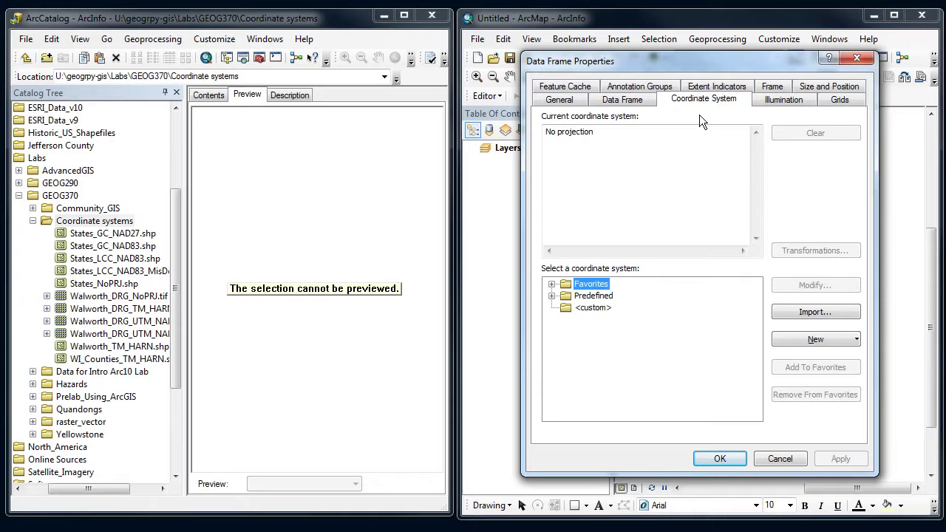
{"action": "left_click", "coordinate": [616, 135]}
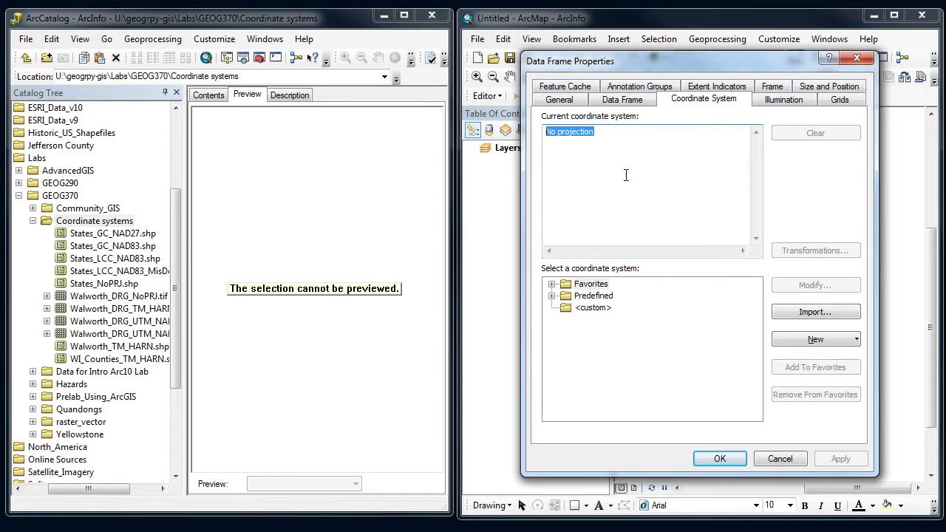
{"action": "left_click", "coordinate": [552, 296]}
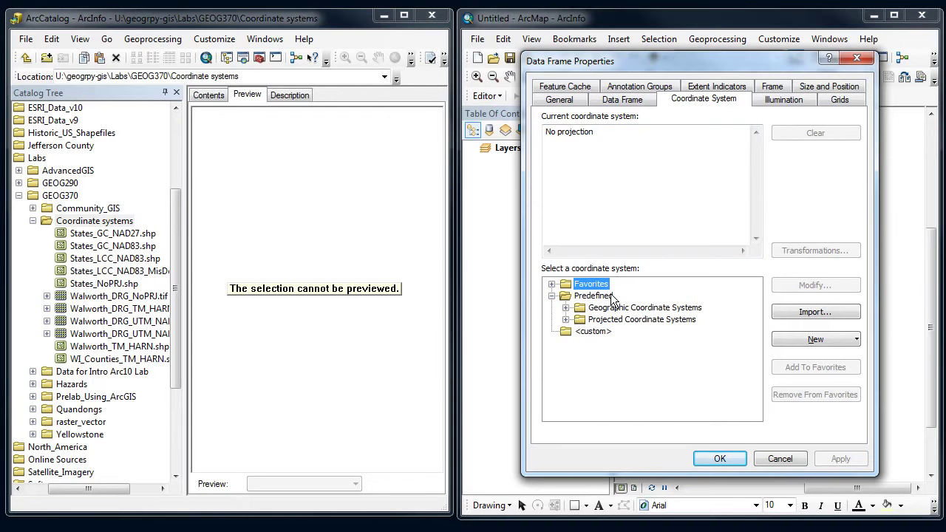
{"action": "left_click_drag", "start_coordinate": [635, 68], "coordinate": [642, 73]}
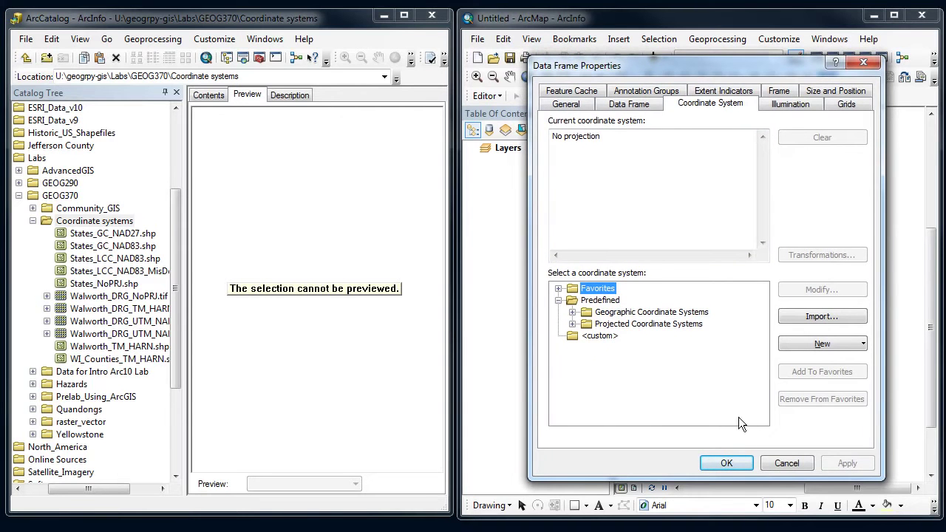
{"action": "left_click", "coordinate": [785, 461]}
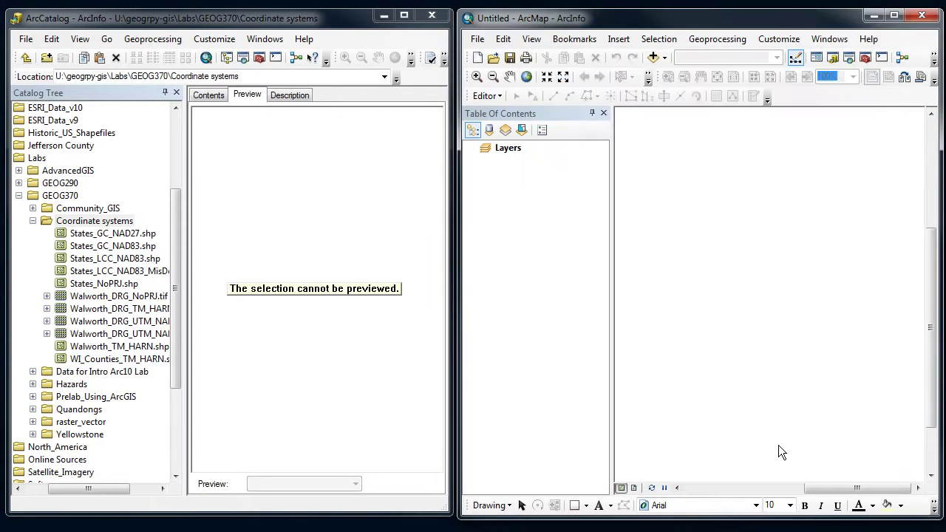
- Preview States_LCC_NAD83.shp and review its Lambert Conformal Conic, GCS_North_American_1983 coordinate system
{"action": "left_click", "coordinate": [116, 259]}
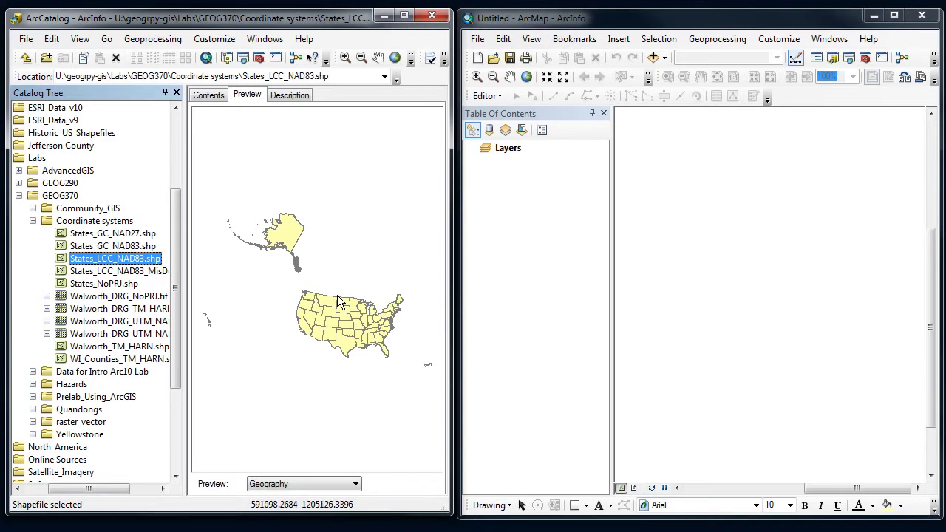
{"action": "right_click", "coordinate": [128, 264]}
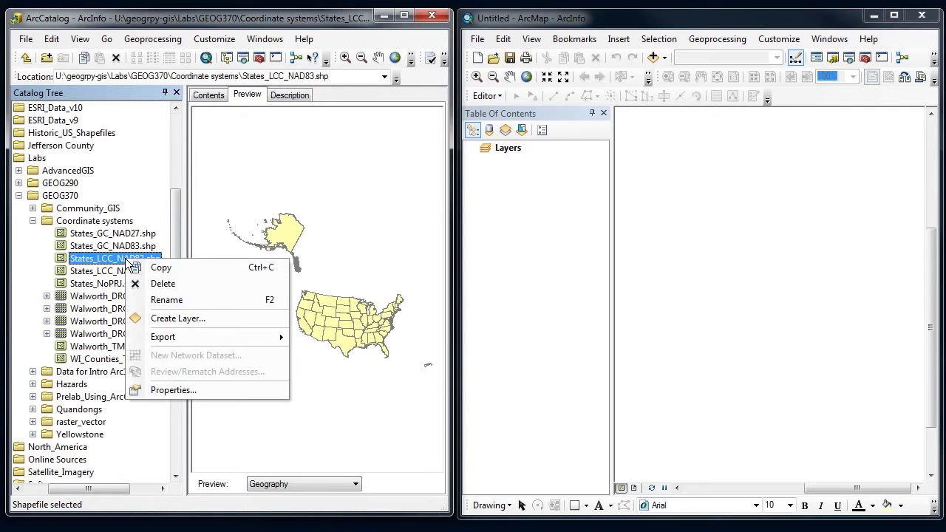
{"action": "left_click", "coordinate": [175, 392]}
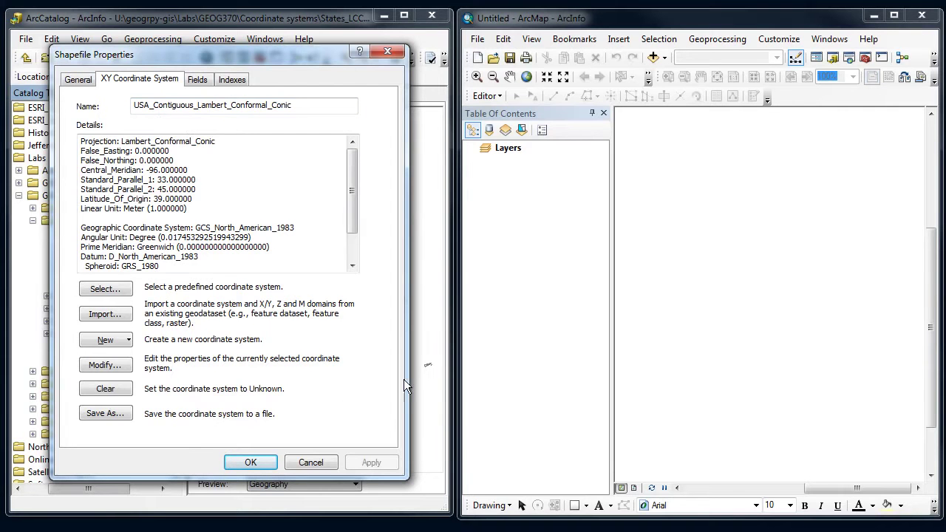
{"action": "left_click_drag", "start_coordinate": [194, 229], "coordinate": [297, 228]}
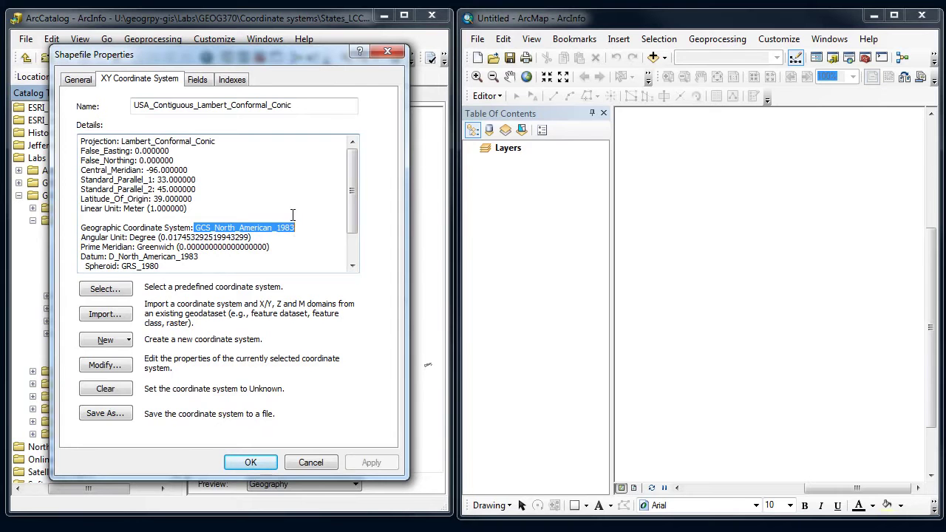
{"action": "left_click", "coordinate": [303, 465]}
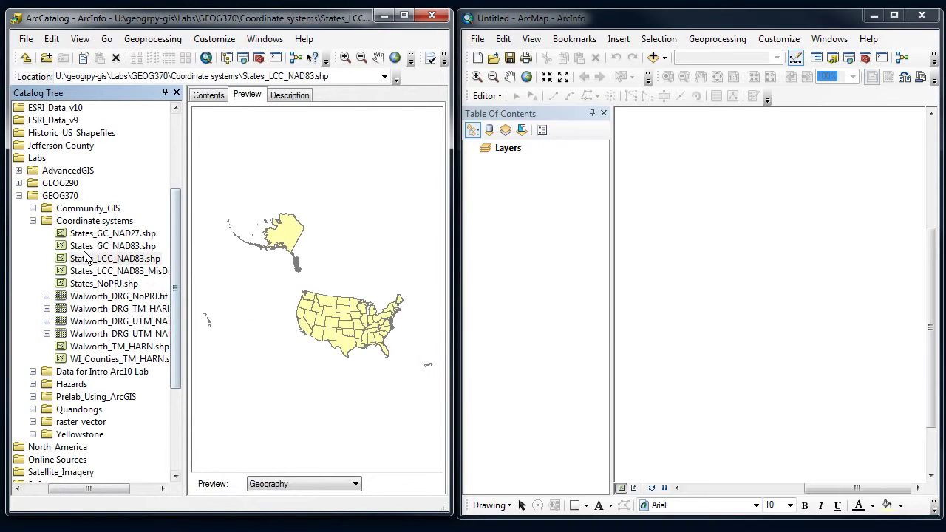
- Add States_LCC_NAD83 to ArcMap and confirm the data frame now uses USA_Contiguous_Lambert_Conformal_Conic
{"action": "mouse_move", "coordinate": [102, 258]}
{"action": "left_mouse_down"}
{"action": "mouse_move", "coordinate": [588, 226]}
{"action": "mouse_move", "coordinate": [573, 221]}
{"action": "left_mouse_up"}
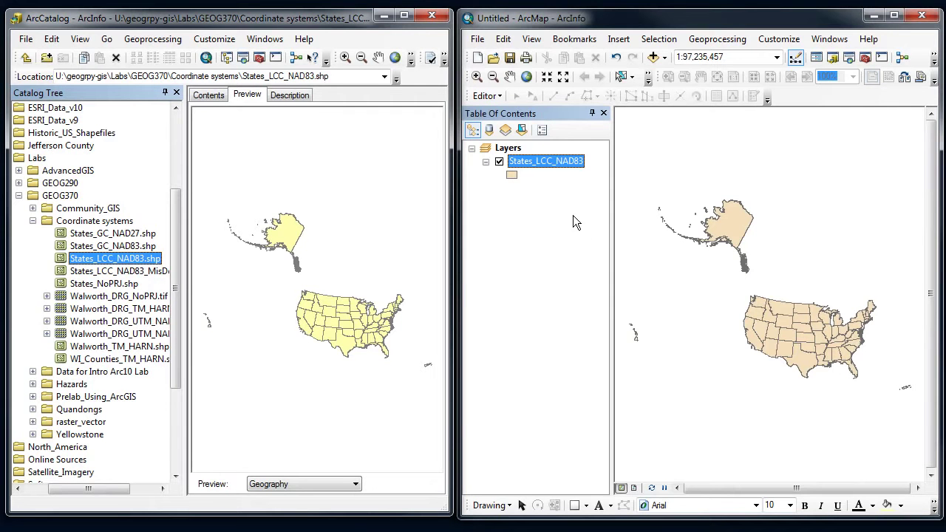
{"action": "right_click", "coordinate": [673, 298]}
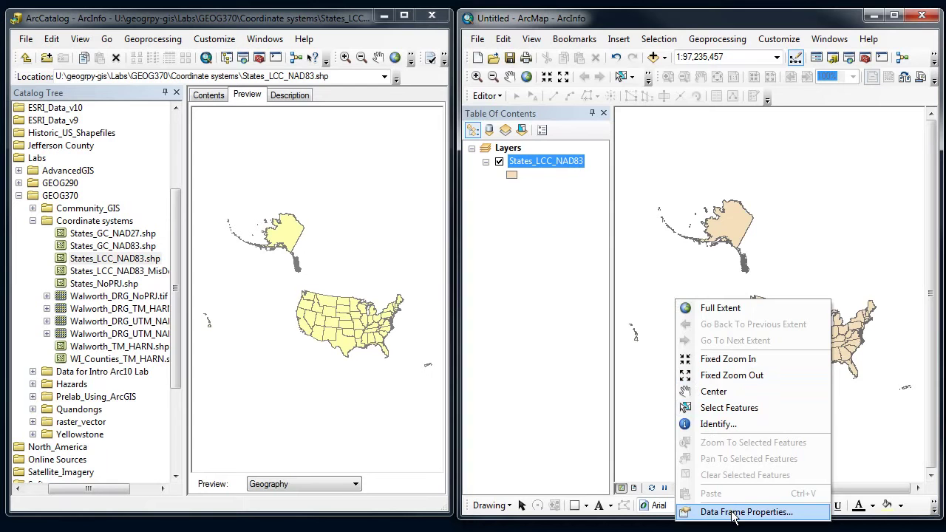
{"action": "left_click", "coordinate": [735, 512]}
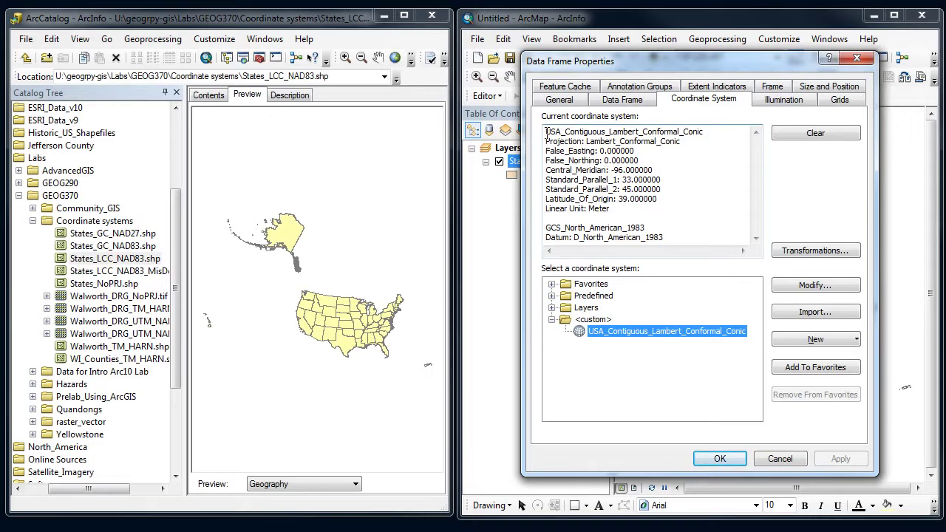
{"action": "left_click_drag", "start_coordinate": [547, 131], "coordinate": [641, 210]}
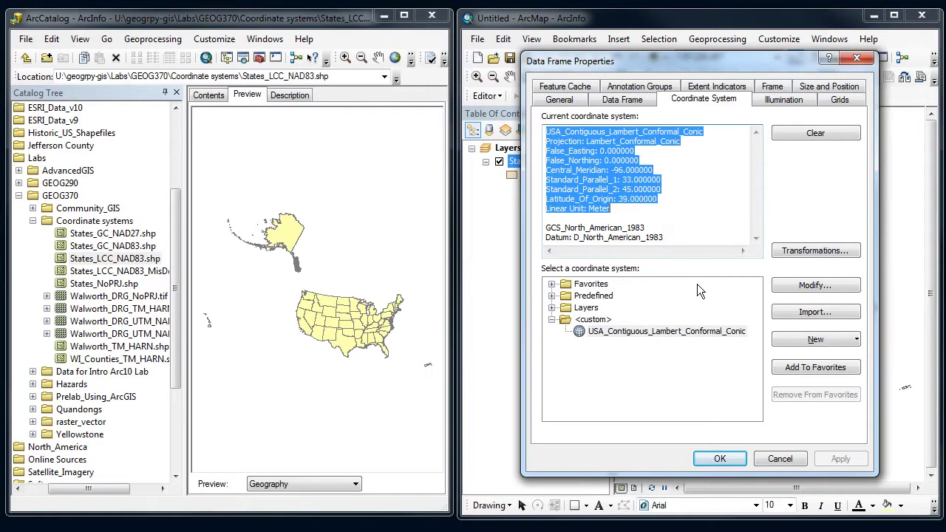
{"action": "left_click", "coordinate": [780, 458]}
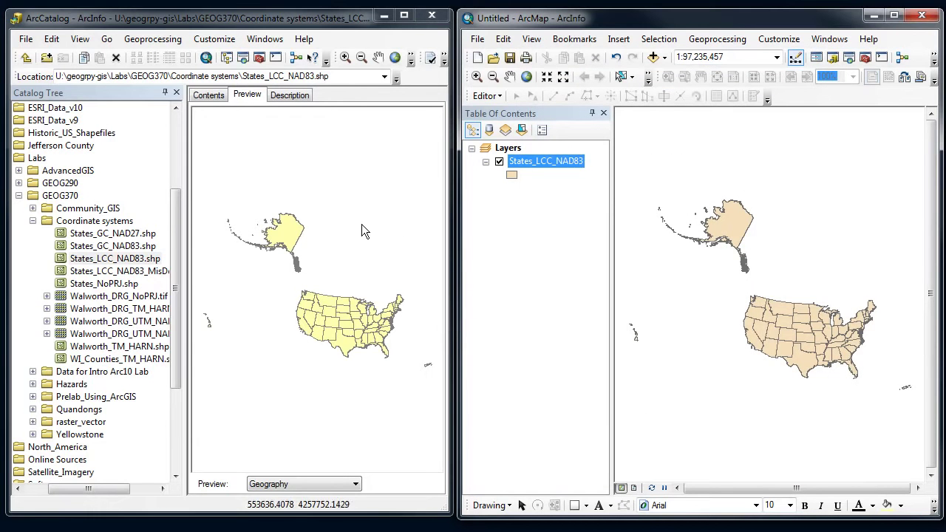
- Confirm States_GC_NAD83 uses GCS_North_American_1983 in its properties, then preview it again
{"action": "left_click", "coordinate": [116, 248]}
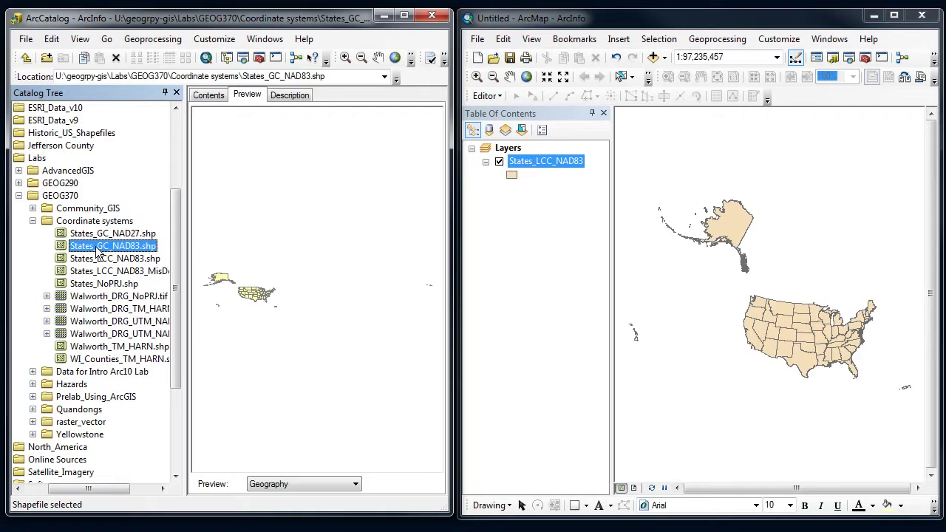
{"action": "right_click", "coordinate": [110, 253]}
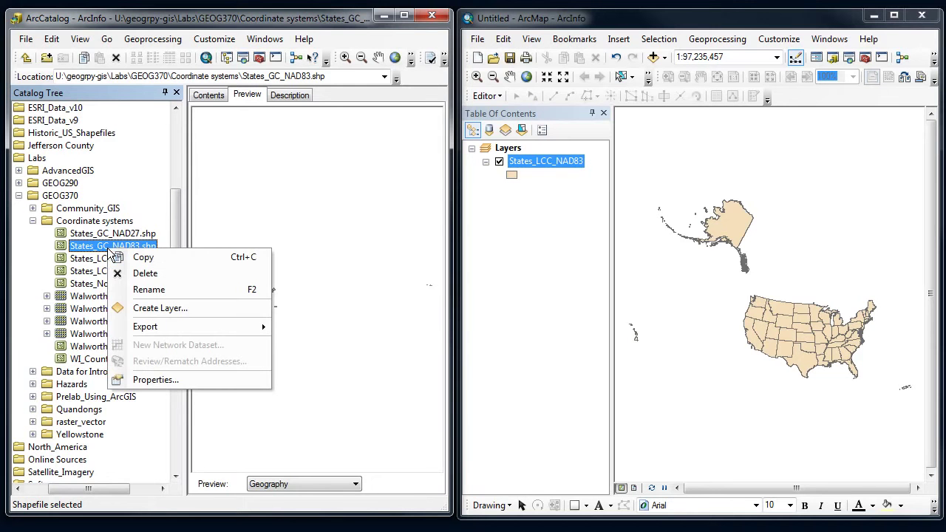
{"action": "left_click", "coordinate": [251, 289]}
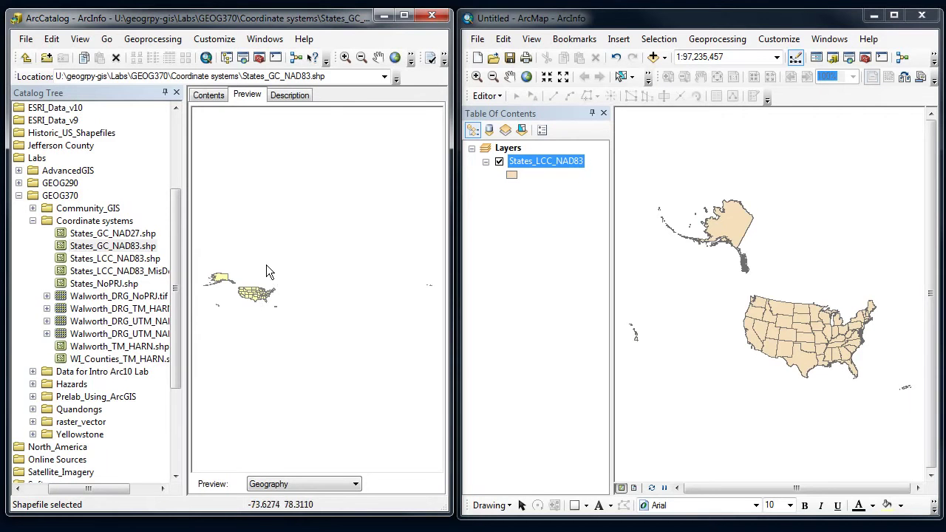
{"action": "right_click", "coordinate": [137, 252]}
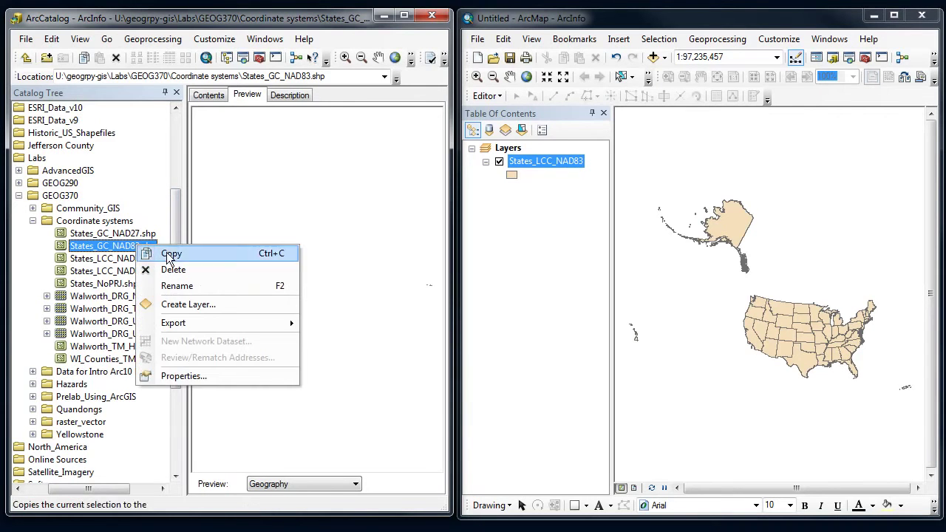
{"action": "left_click", "coordinate": [188, 379]}
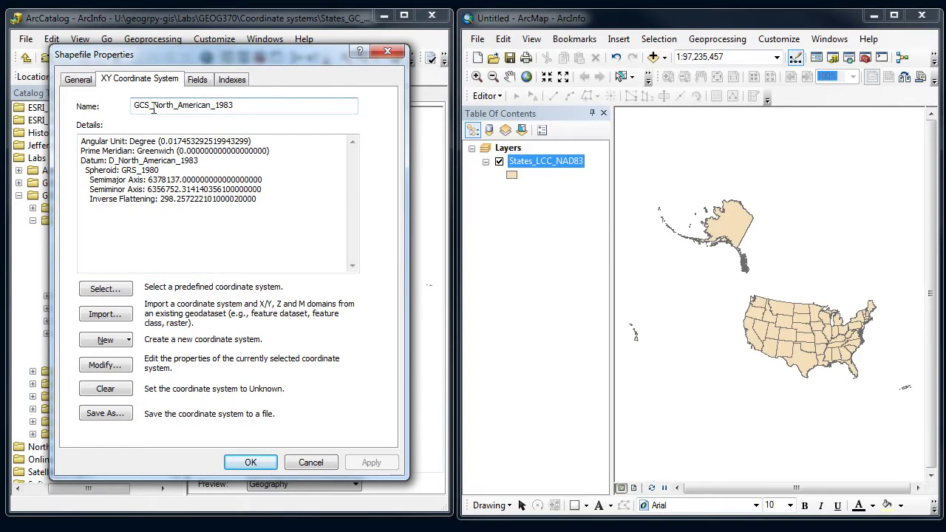
{"action": "left_click_drag", "start_coordinate": [153, 107], "coordinate": [232, 108]}
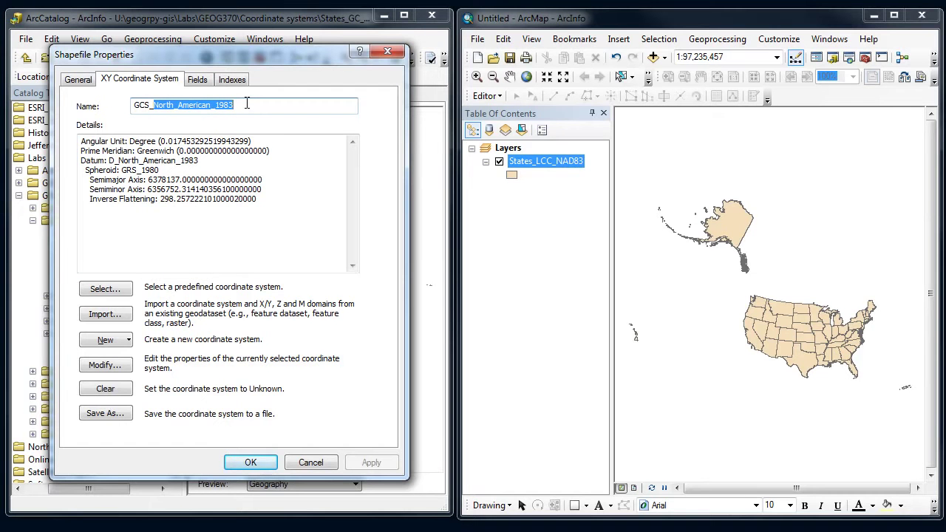
{"action": "left_click", "coordinate": [311, 462]}
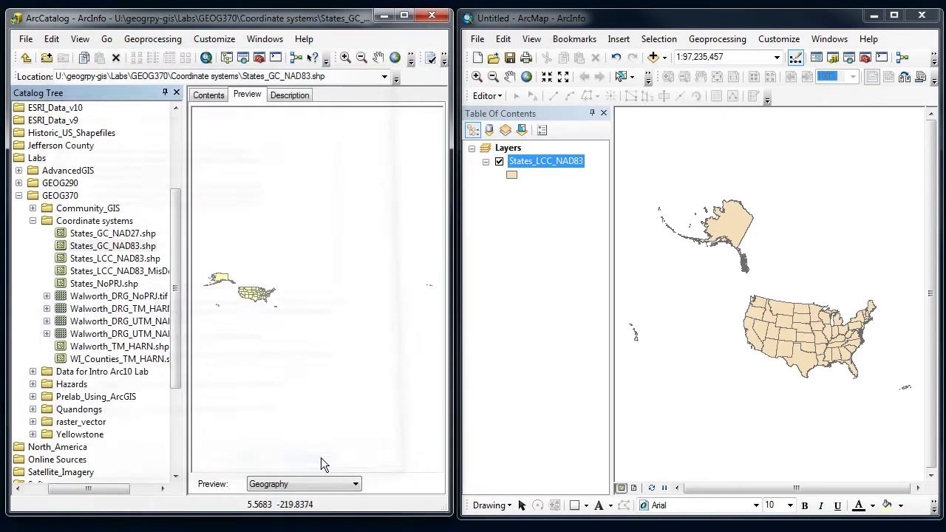
{"action": "left_click", "coordinate": [133, 259]}
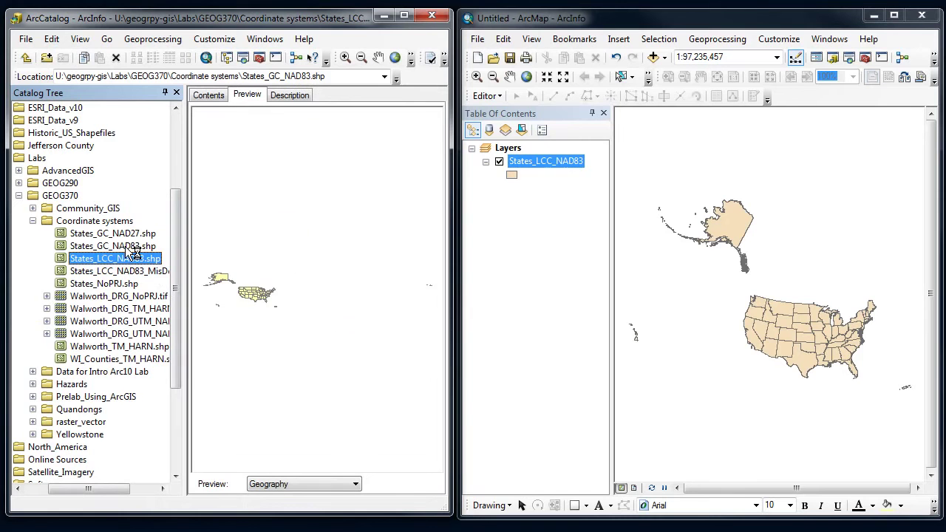
{"action": "left_click", "coordinate": [127, 248]}
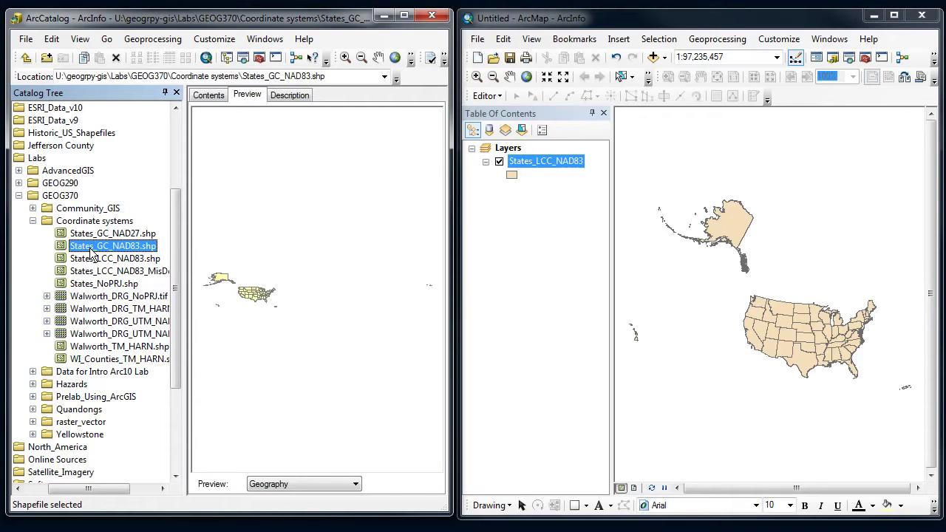
- Add States_GC_NAD83 to the map with a Green fill and outline width 1
{"action": "left_click_drag", "start_coordinate": [90, 253], "coordinate": [511, 238]}
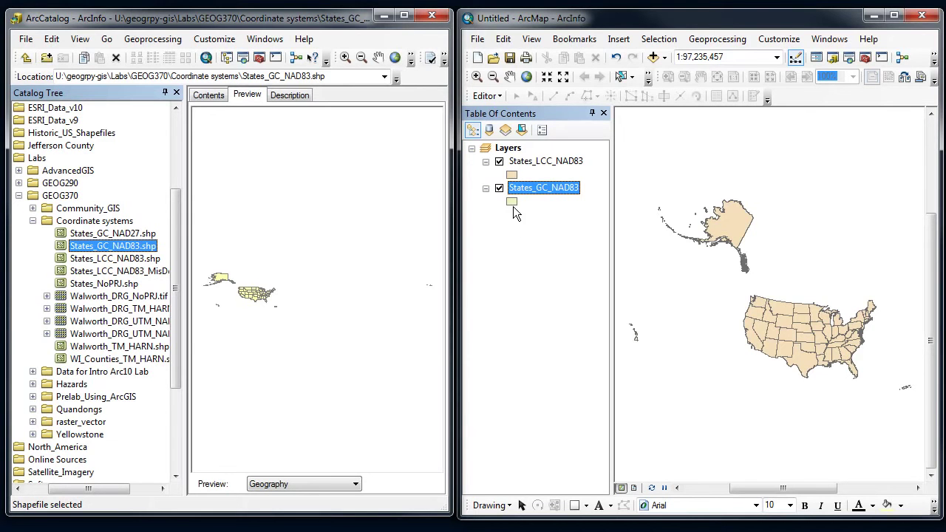
{"action": "left_click", "coordinate": [511, 201]}
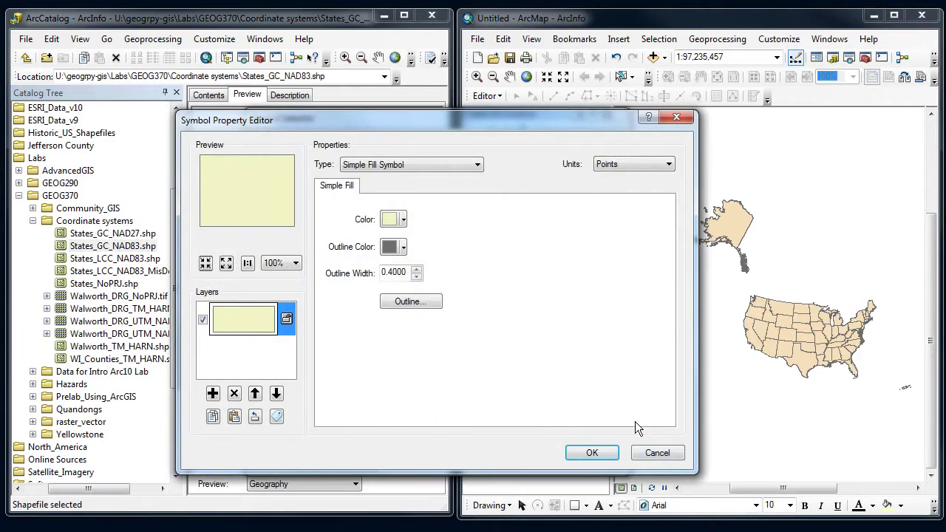
{"action": "left_click", "coordinate": [657, 452]}
{"action": "left_click", "coordinate": [290, 212]}
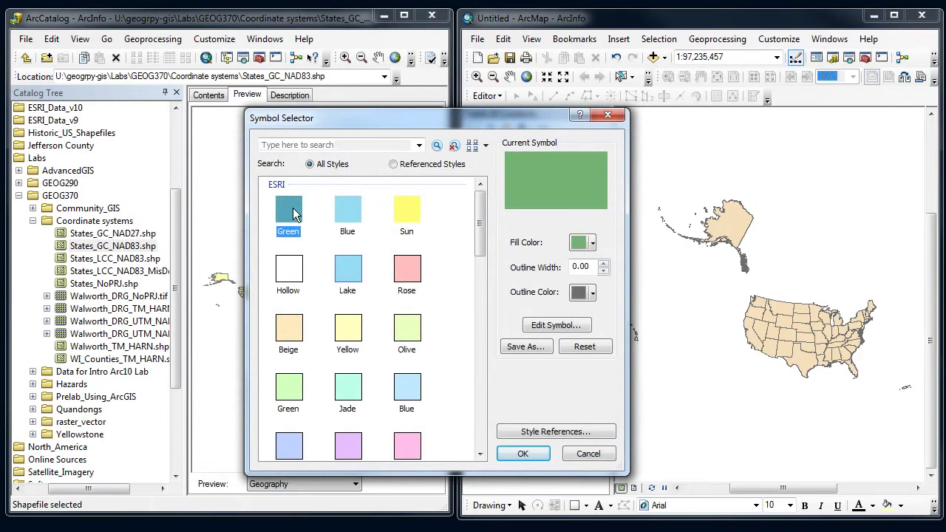
{"action": "left_click", "coordinate": [603, 263]}
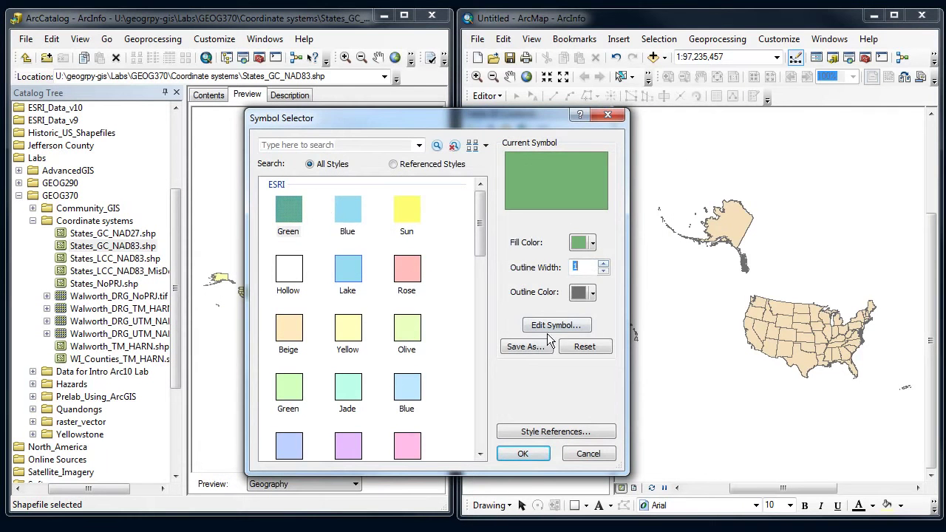
{"action": "left_click", "coordinate": [542, 455]}
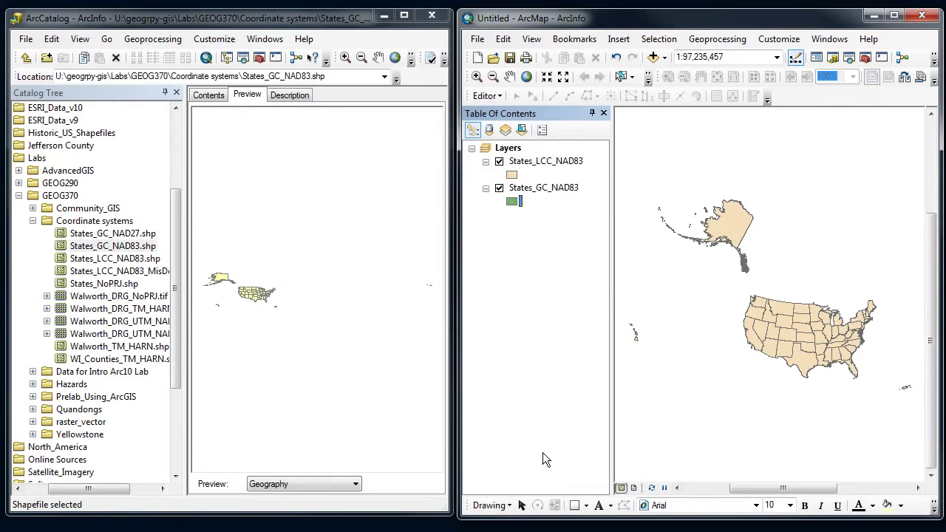
- Toggle States_LCC_NAD83 to compare alignment, leave it off, and start renaming States_GC_NAD83
{"action": "left_click", "coordinate": [500, 162]}
{"action": "left_click", "coordinate": [500, 162]}
{"action": "left_click", "coordinate": [499, 163]}
{"action": "left_click", "coordinate": [499, 162]}
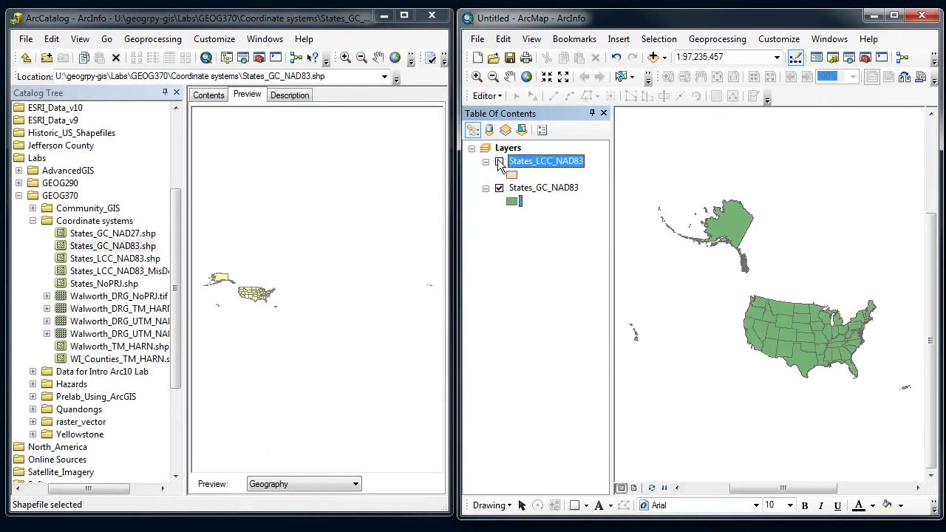
{"action": "left_click", "coordinate": [499, 162]}
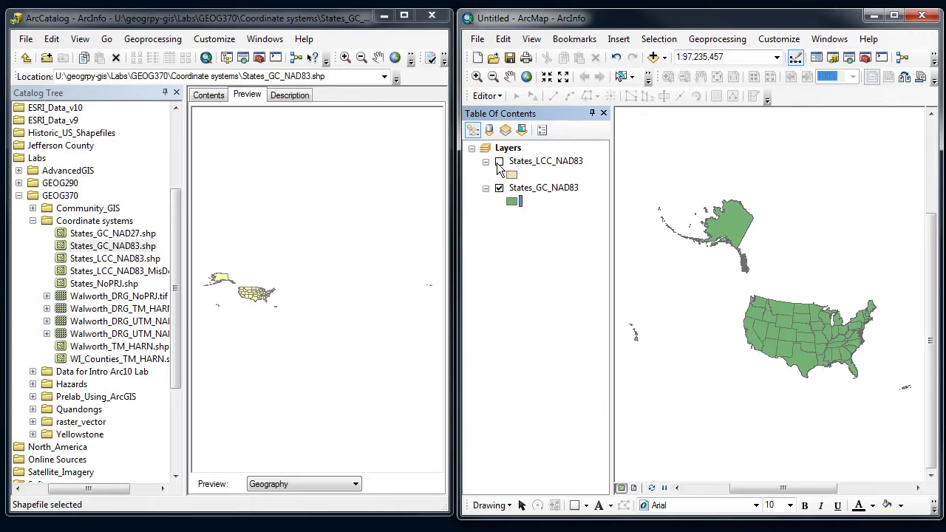
{"action": "left_click", "coordinate": [499, 162]}
{"action": "left_click", "coordinate": [499, 163]}
{"action": "left_click", "coordinate": [549, 189]}
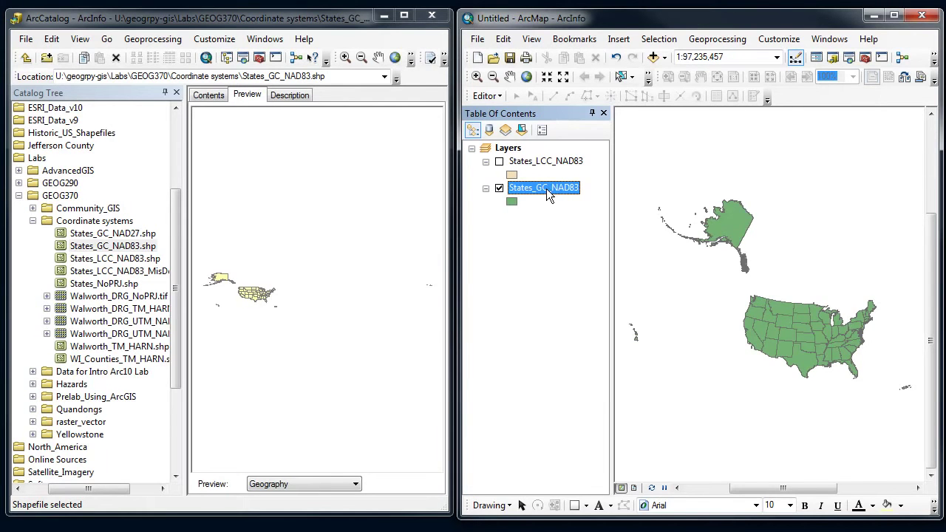
{"action": "left_click", "coordinate": [546, 188]}
- Check States_GC_NAD27's properties for its GCS_North_American_1927 coordinate system, then cancel
{"action": "left_click", "coordinate": [122, 233]}
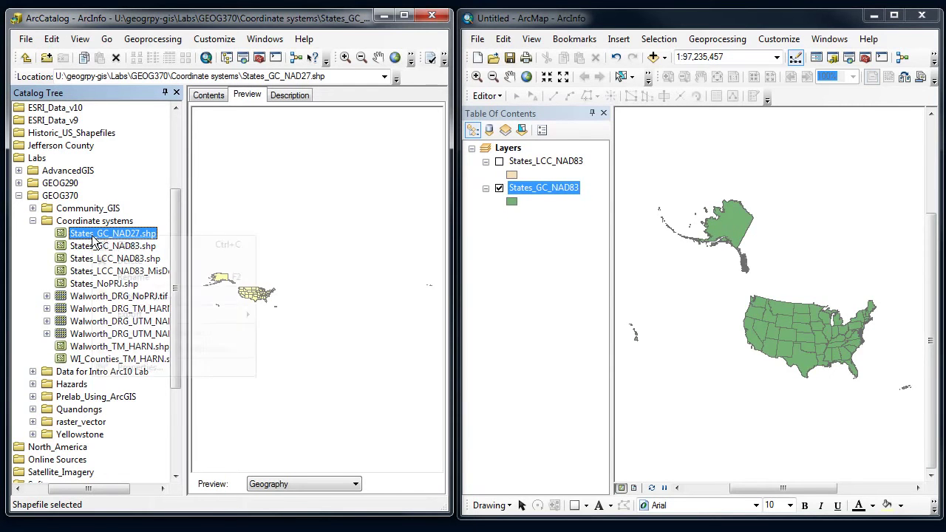
{"action": "right_click", "coordinate": [94, 235]}
{"action": "left_click", "coordinate": [135, 367]}
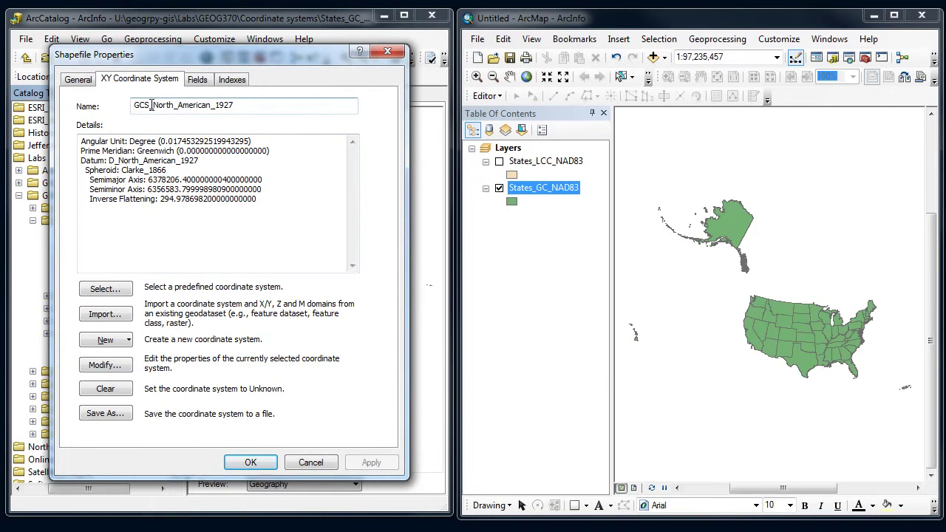
{"action": "left_click", "coordinate": [309, 461]}
- Add States_GC_NAD27 using the NAD_1927_To_NAD_1983_NADCON transformation, then toggle States_GC_NAD83 to compare
{"action": "left_click_drag", "start_coordinate": [65, 235], "coordinate": [525, 238]}
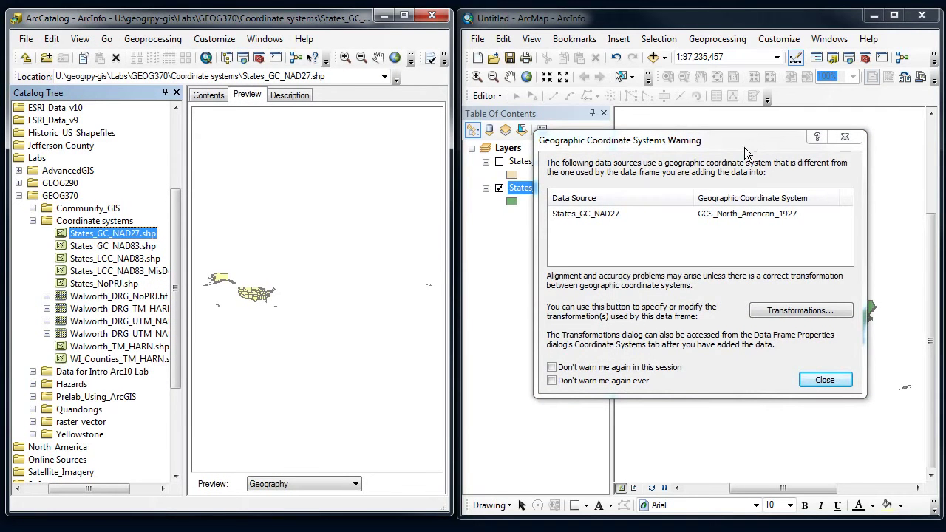
{"action": "left_click_drag", "start_coordinate": [744, 147], "coordinate": [733, 147]}
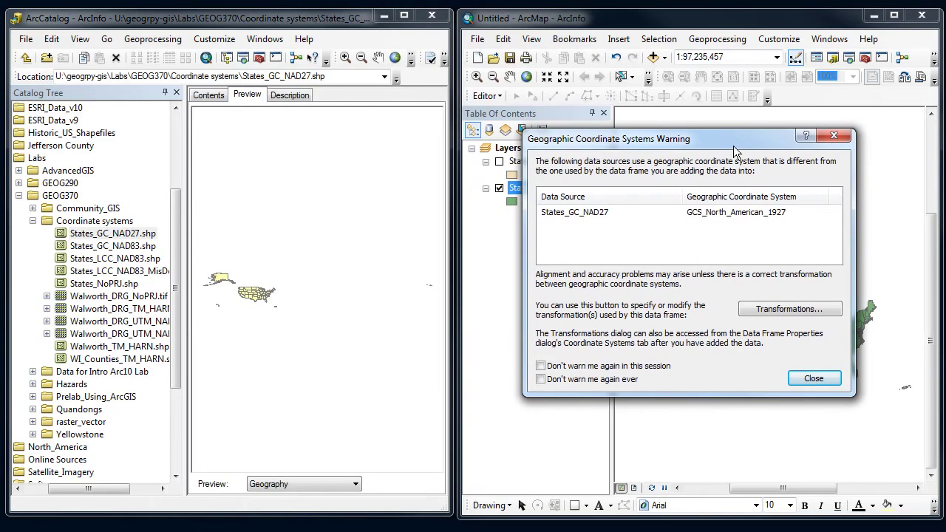
{"action": "left_click", "coordinate": [767, 314]}
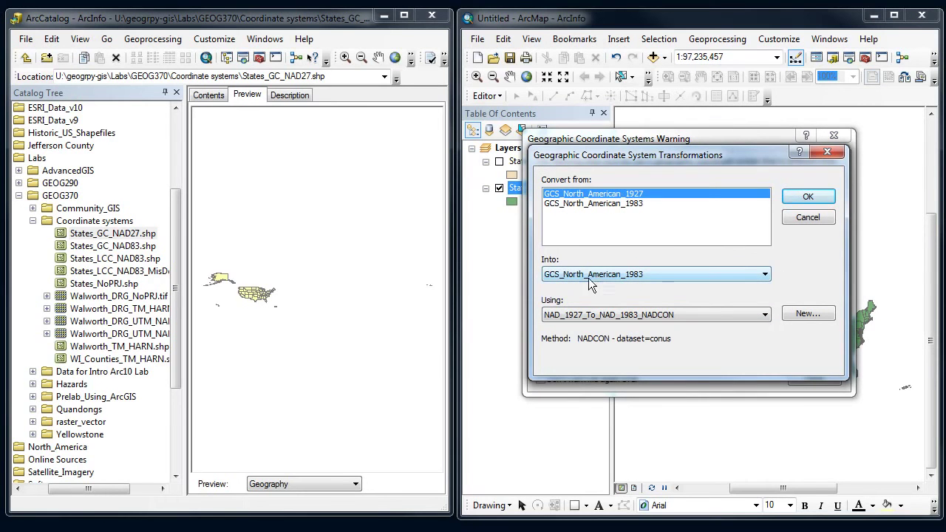
{"action": "left_click", "coordinate": [754, 314]}
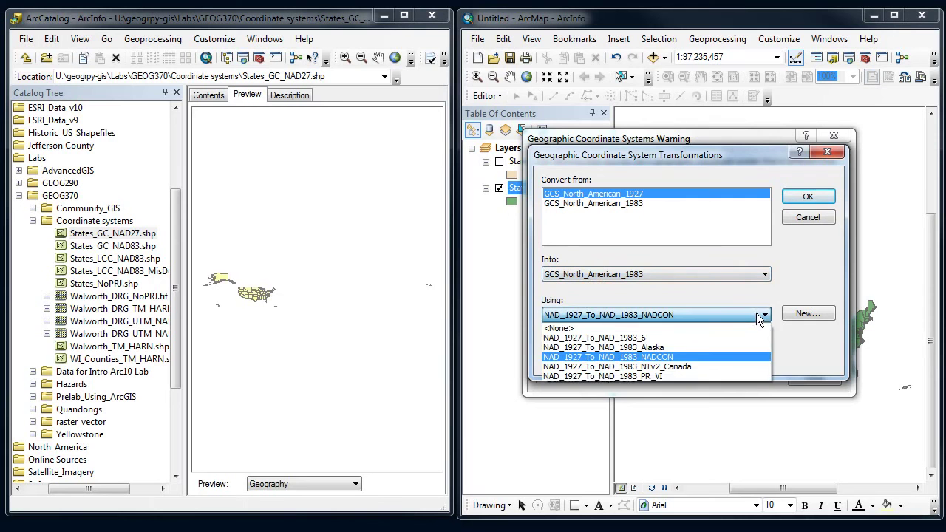
{"action": "left_click", "coordinate": [660, 358]}
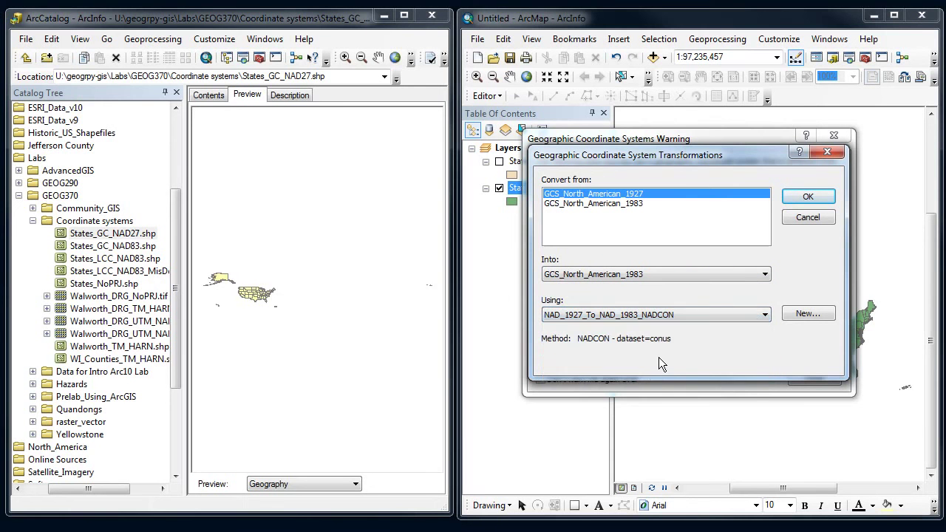
{"action": "left_click", "coordinate": [809, 196]}
{"action": "left_click", "coordinate": [805, 379]}
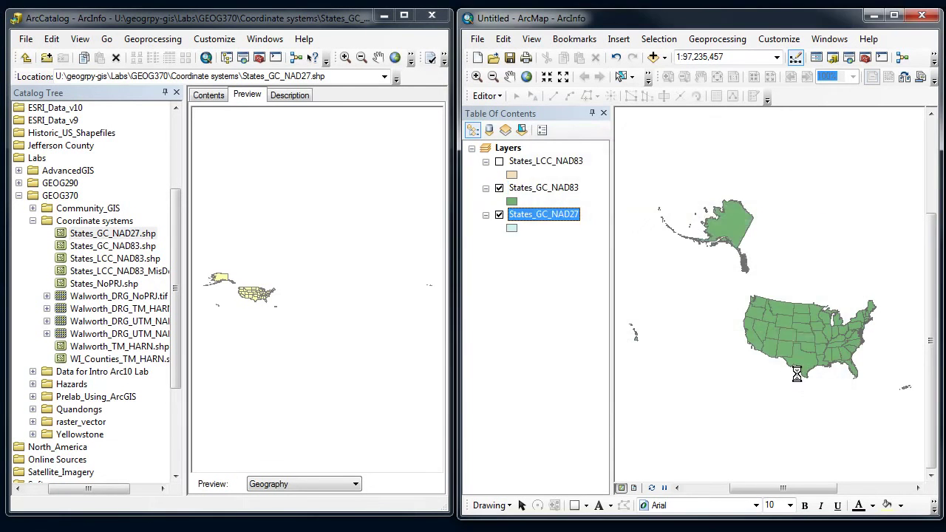
{"action": "left_click", "coordinate": [499, 189]}
{"action": "left_click", "coordinate": [499, 189]}
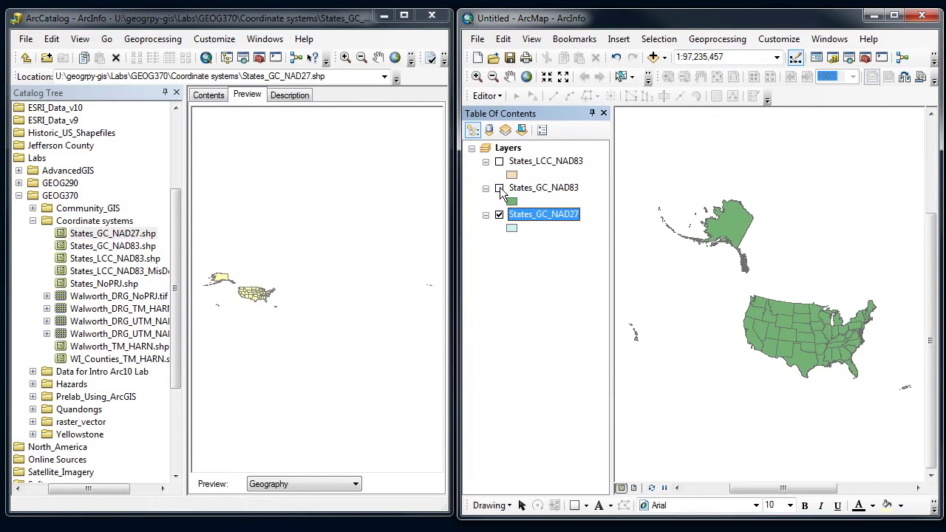